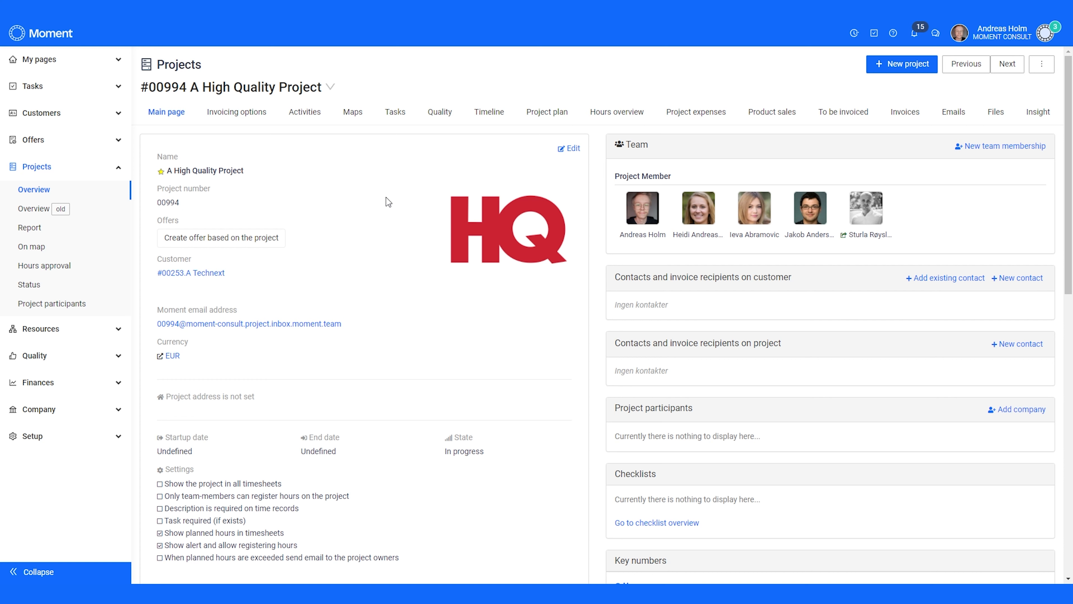
# - In the project's Project Phases fixed-price model, add and save a 10 000 EUR payment with issue date 30.11.2021
pyautogui.click(248, 117)
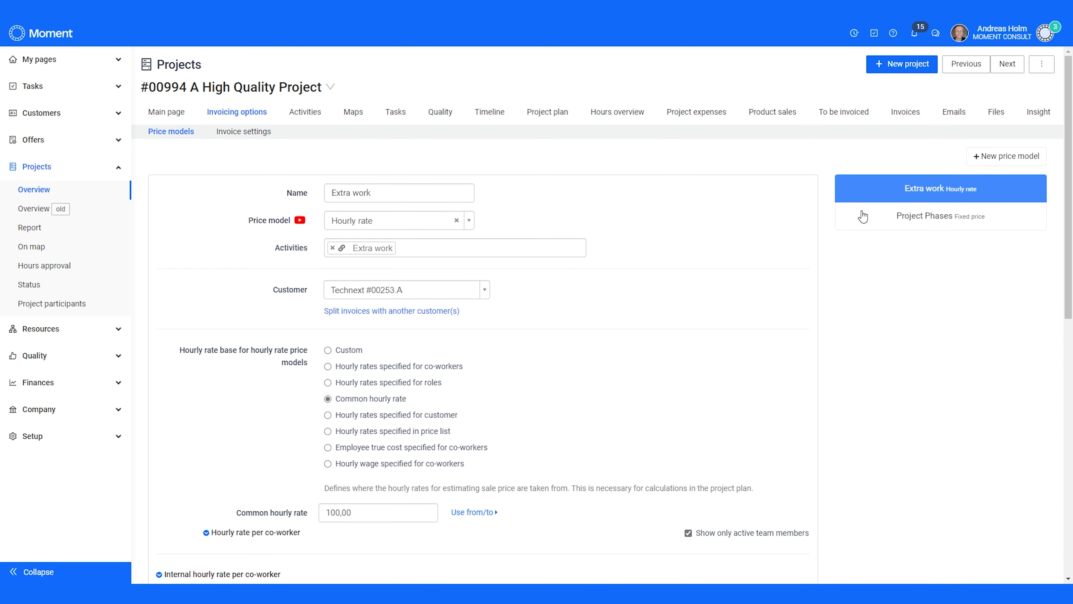
pyautogui.click(922, 218)
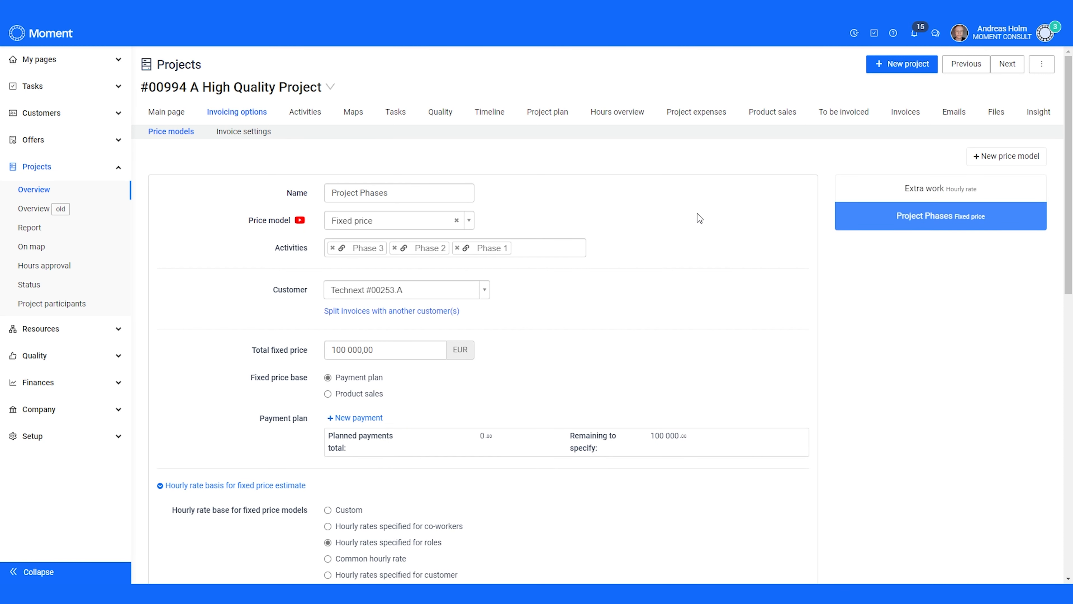
pyautogui.click(356, 418)
pyautogui.moveTo(491, 432); pyautogui.dragTo(413, 431)
pyautogui.press('BackSpace')
pyautogui.click(358, 432)
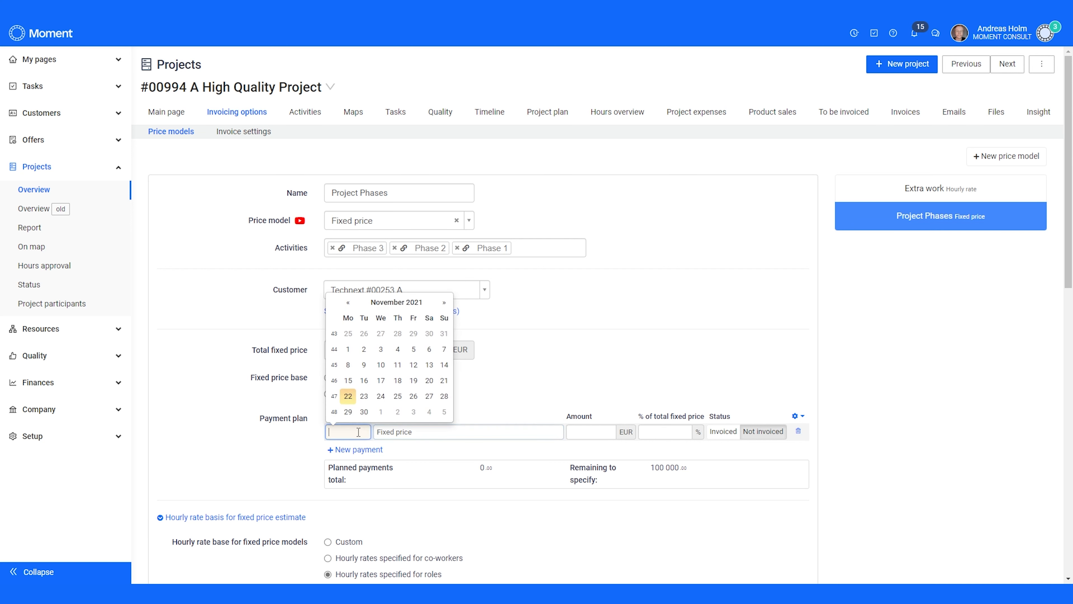
pyautogui.click(363, 411)
pyautogui.write('10 000')
pyautogui.click(562, 405)
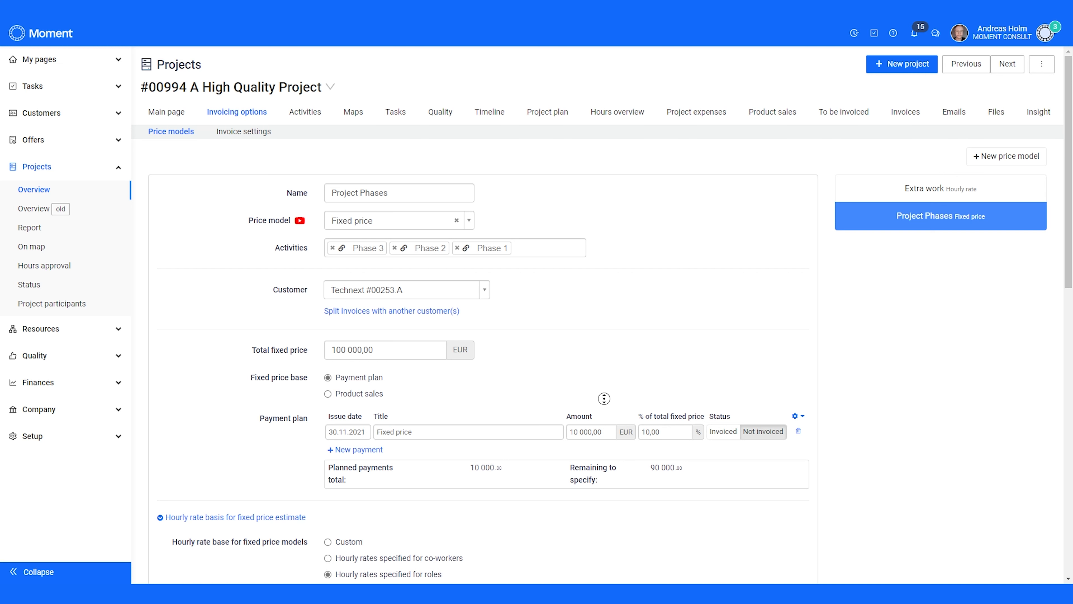
pyautogui.scroll(-15, 607, 399)
pyautogui.click(793, 461)
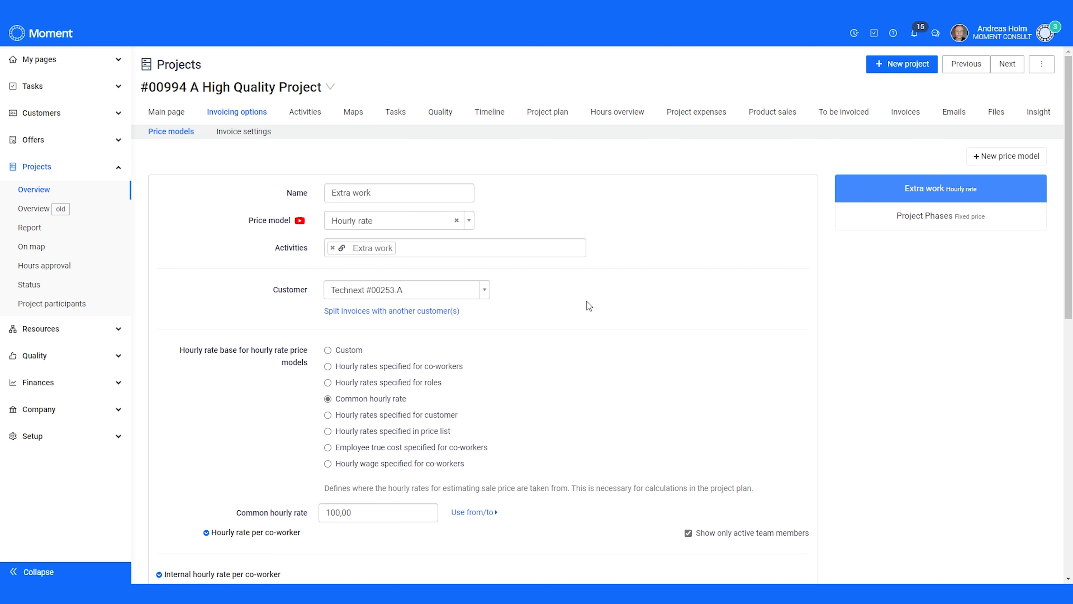
pyautogui.scroll(-10, 587, 301)
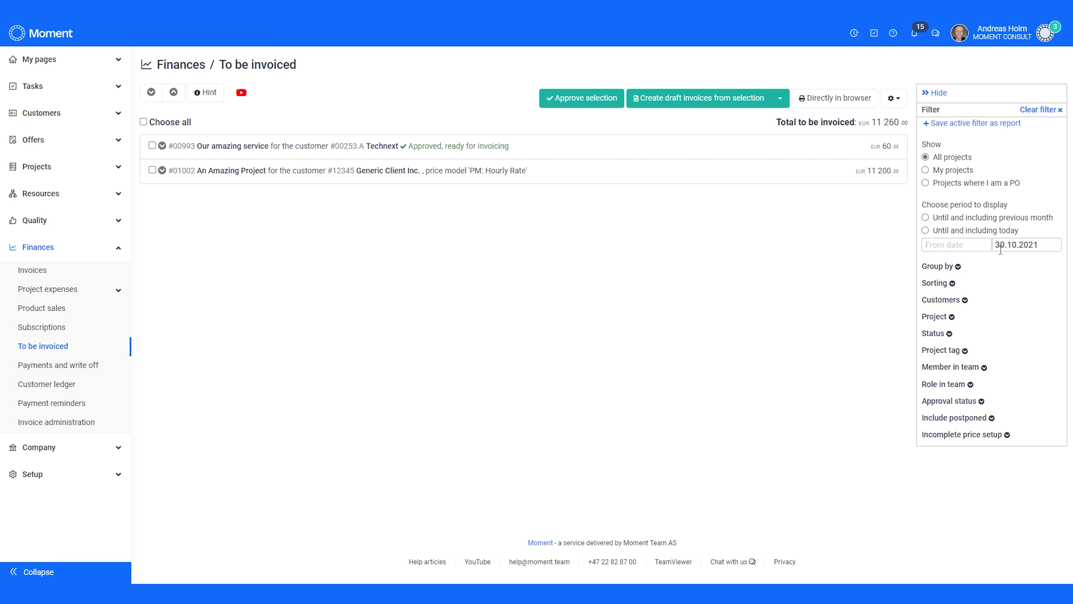
# - Filter the items to be invoiced to those until 30.11.2021 for the project A High Quality Project
pyautogui.click(1016, 245)
pyautogui.click(1054, 264)
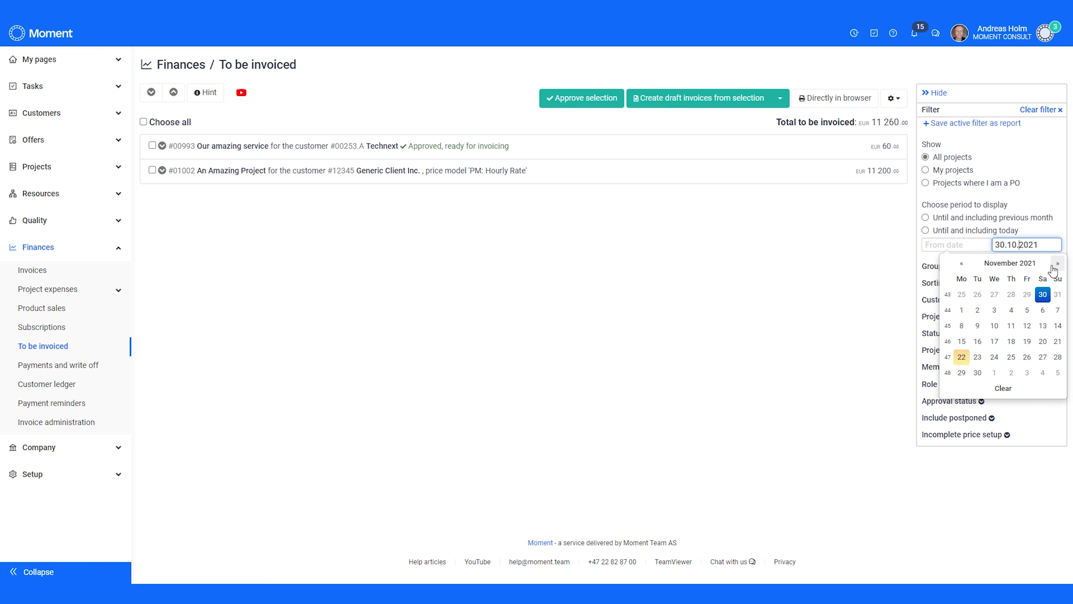
pyautogui.click(977, 372)
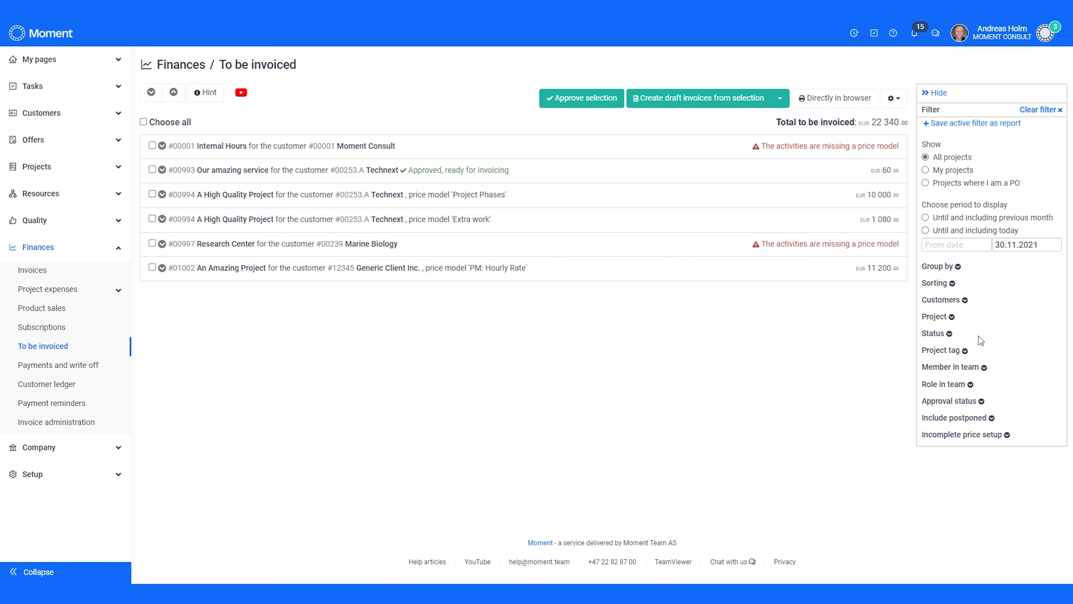
pyautogui.click(952, 320)
pyautogui.click(960, 334)
pyautogui.scroll(-4, 971, 399)
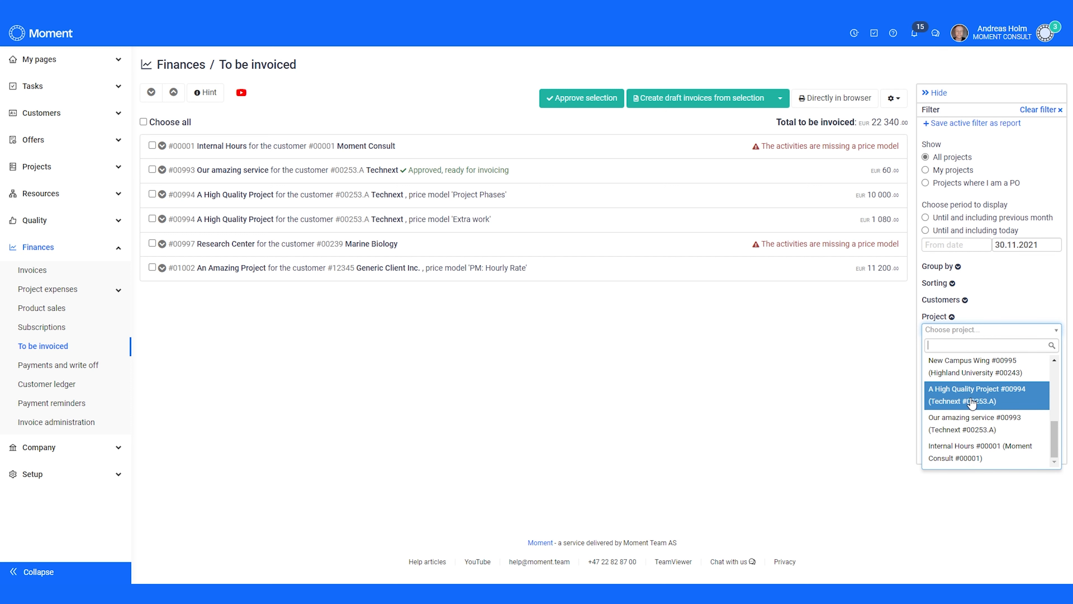
pyautogui.click(971, 404)
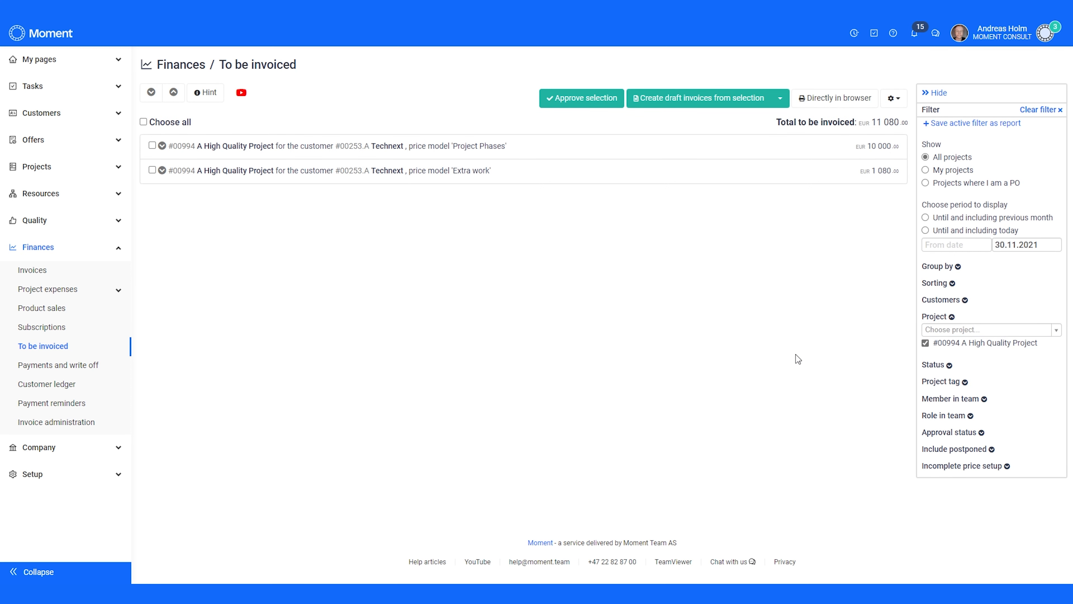
# - Approve the Project Phases entry for invoicing, create a draft invoice from it and open that draft
pyautogui.click(162, 146)
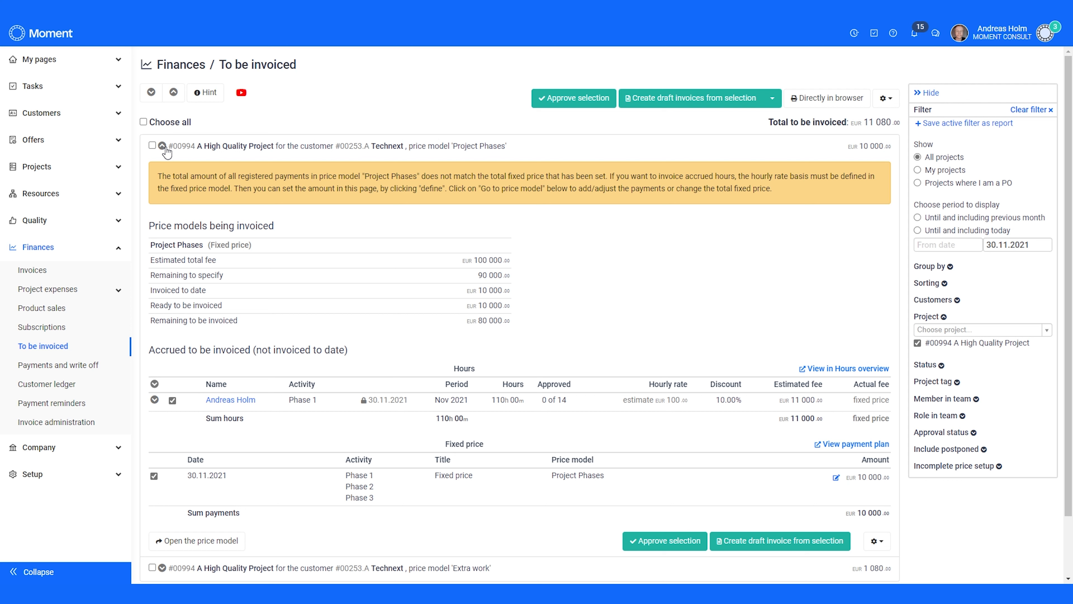
pyautogui.click(667, 544)
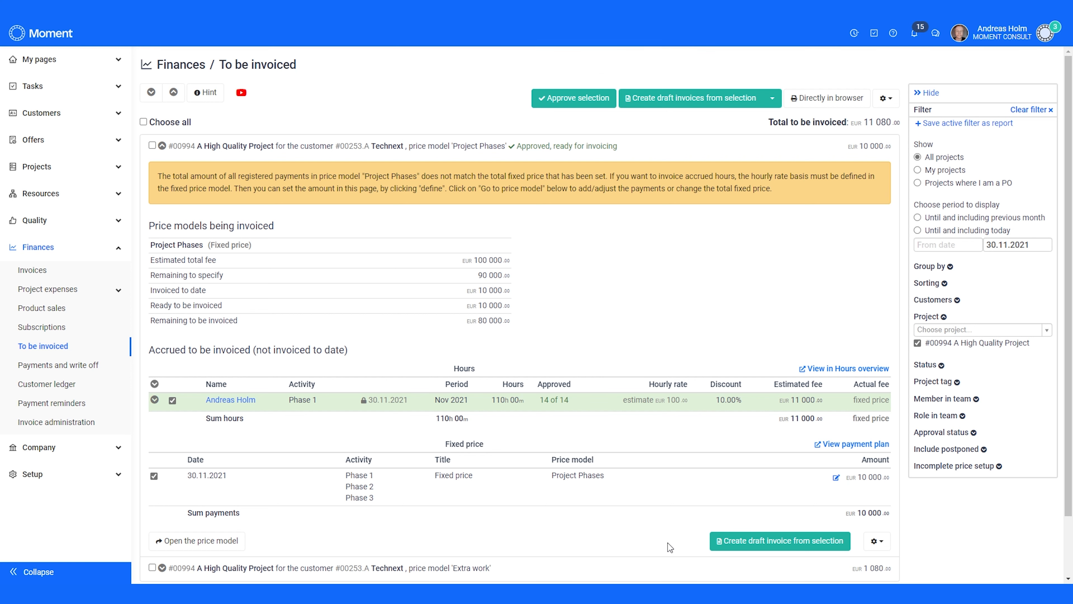
pyautogui.click(734, 541)
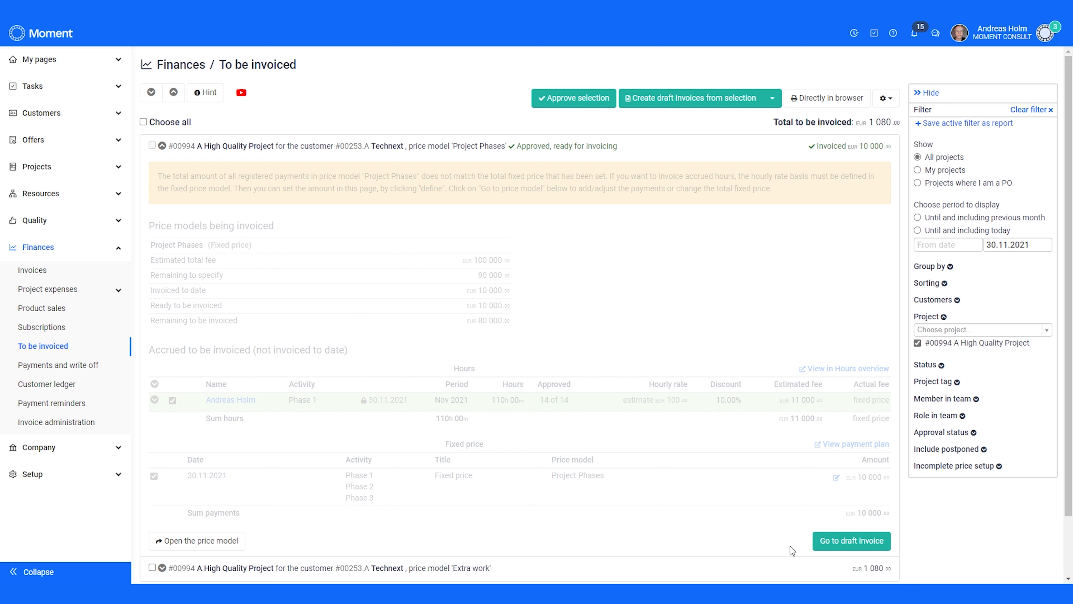
pyautogui.click(852, 541)
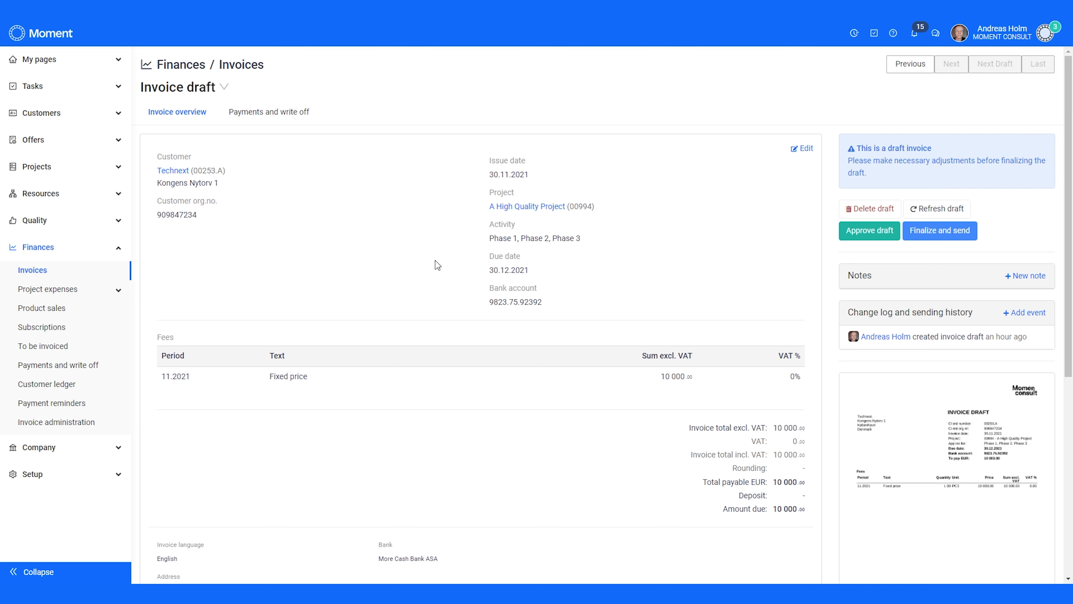
# - Fill in the draft's customer reference, contact and invoice text "All project phases", and finalize and send the invoice by email
pyautogui.click(800, 149)
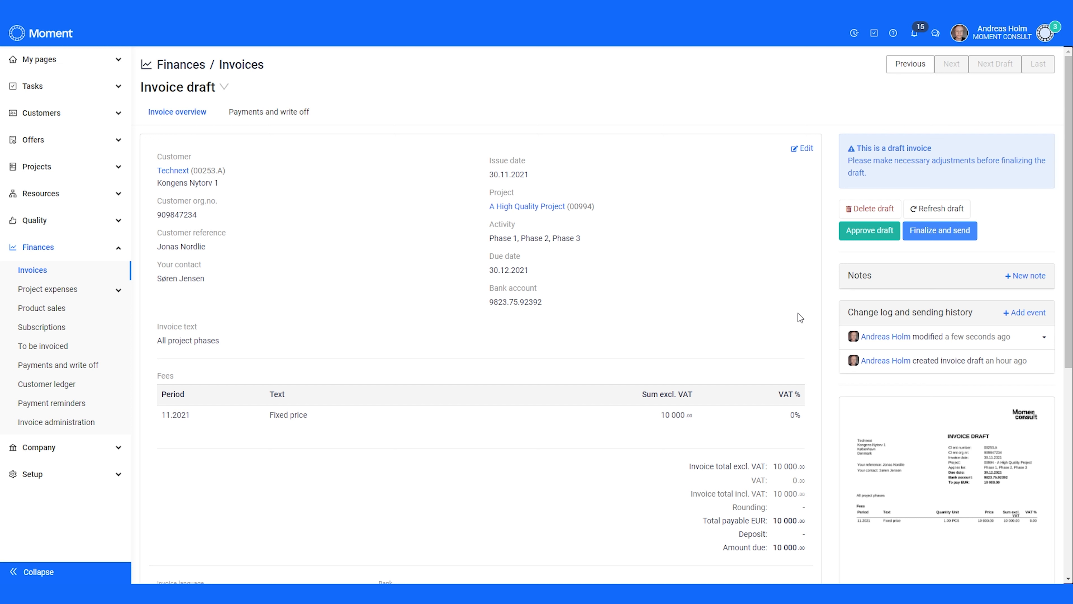
pyautogui.click(939, 231)
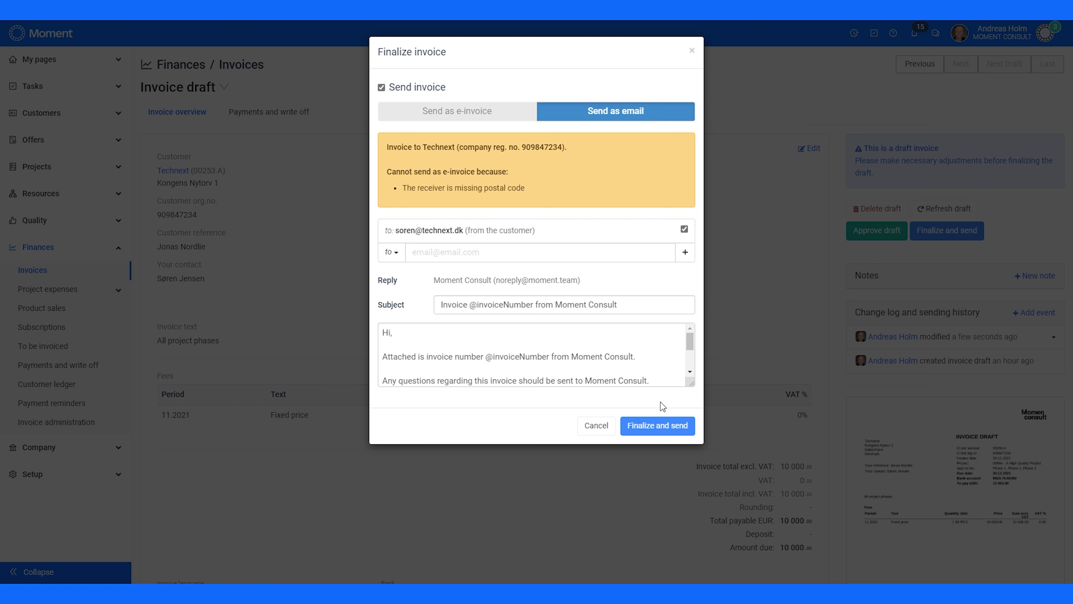
pyautogui.click(660, 424)
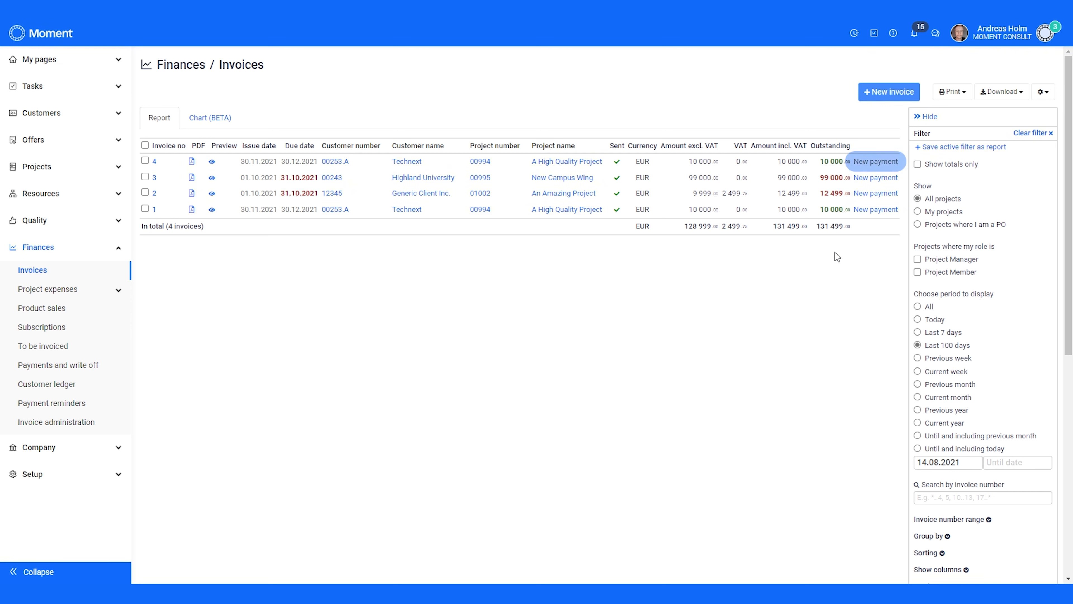
# - Register a payment of 10 000 EUR dated 22.11.2021 for invoice 4
pyautogui.click(874, 164)
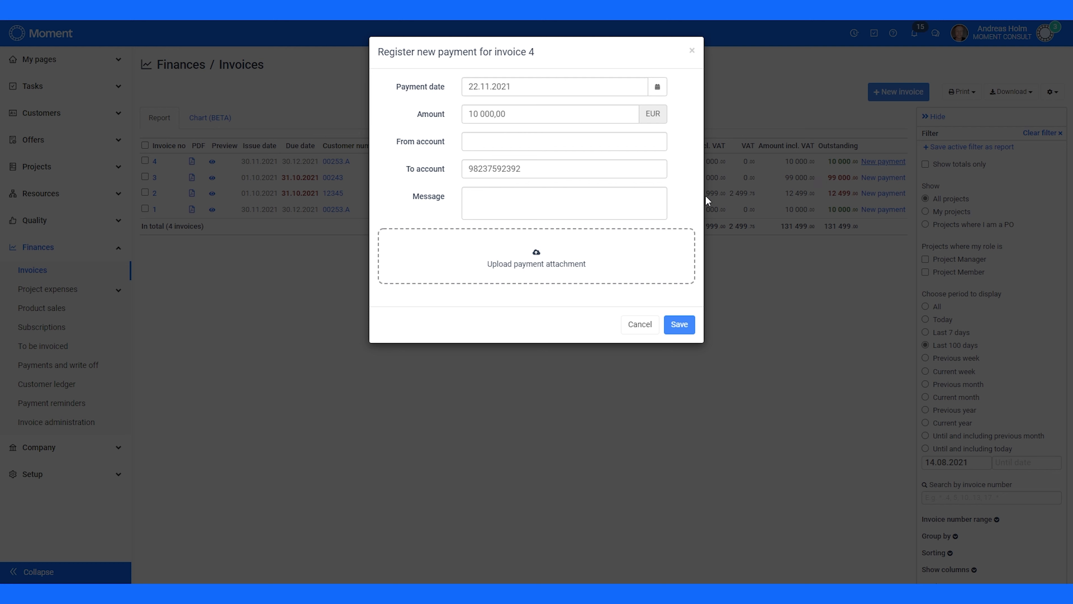
pyautogui.click(676, 324)
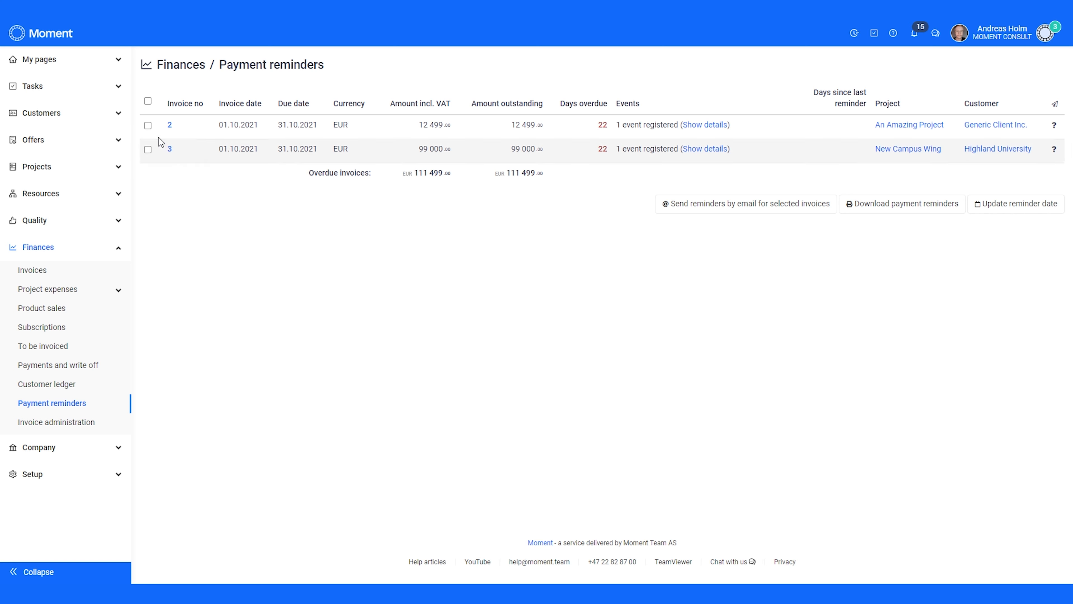
# - Send first payment reminders by email for overdue invoices 2 and 3, reviewing the details of invoice 2's reminder
pyautogui.click(148, 126)
pyautogui.click(148, 149)
pyautogui.click(771, 203)
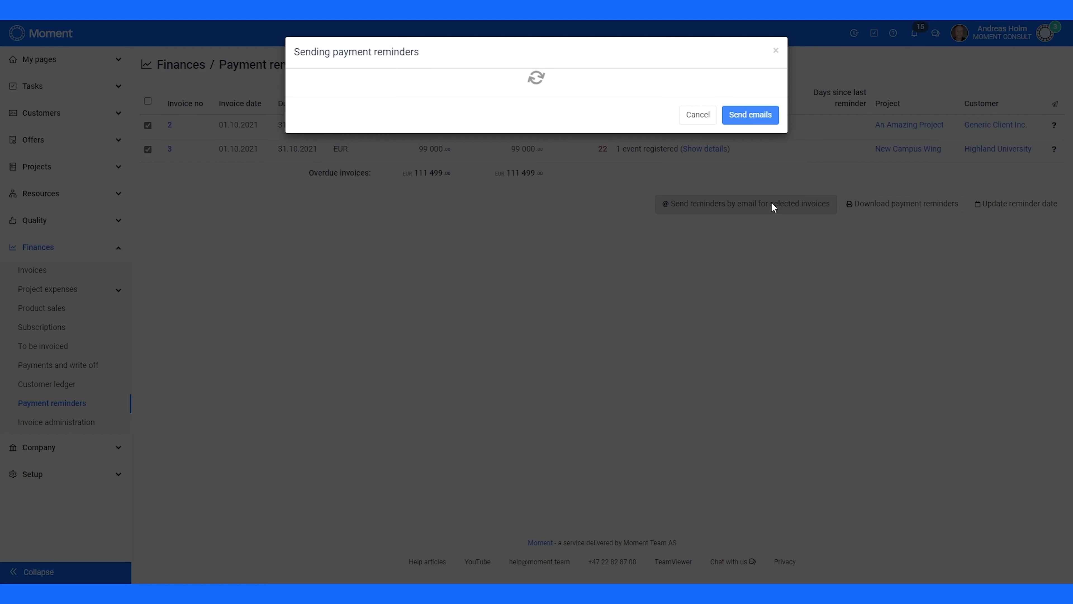
pyautogui.click(760, 98)
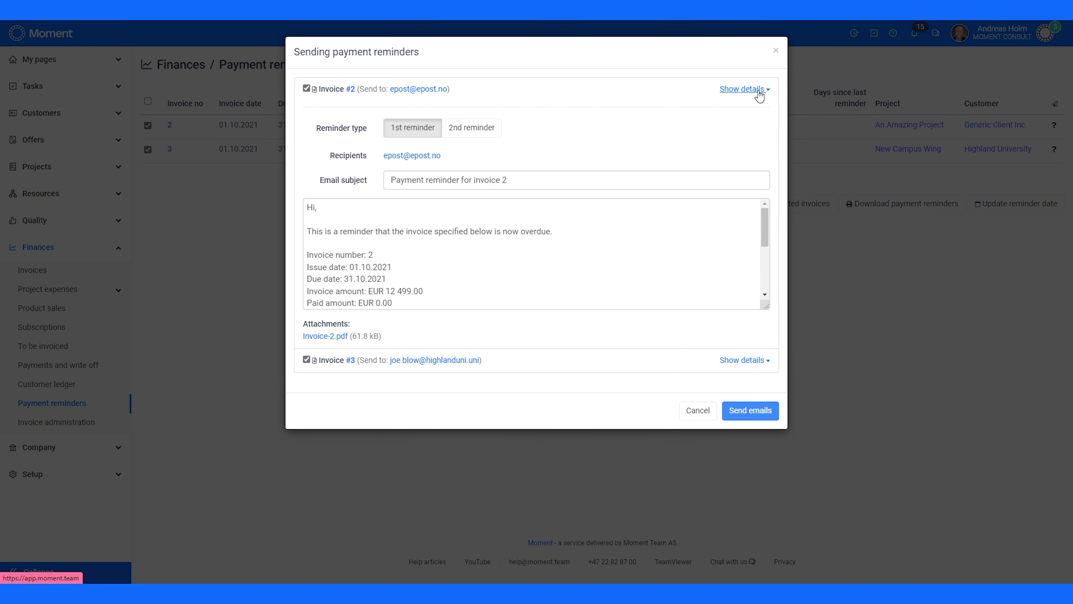
pyautogui.click(748, 417)
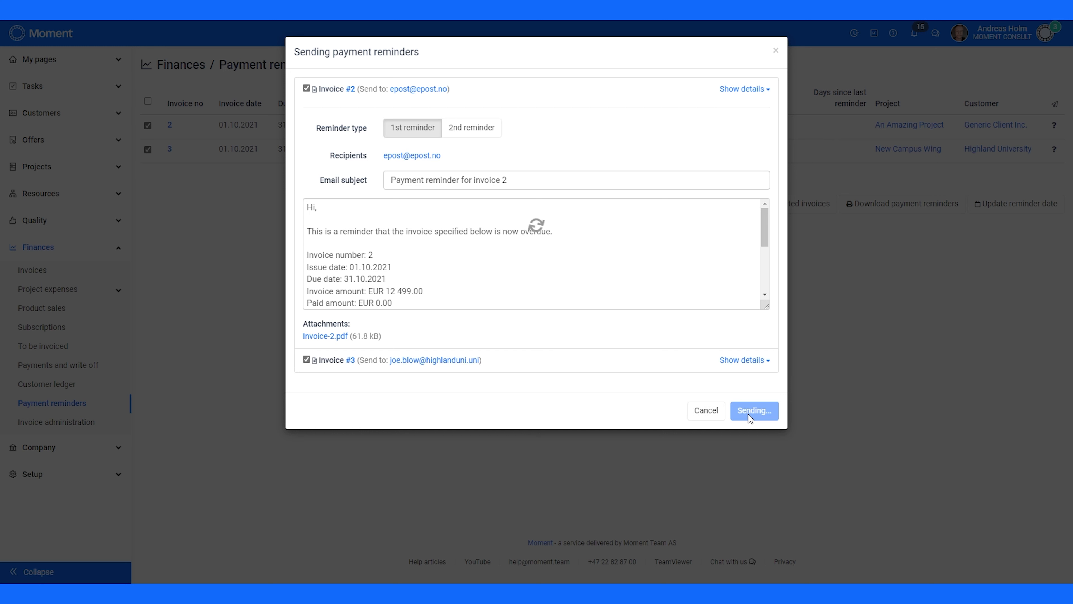